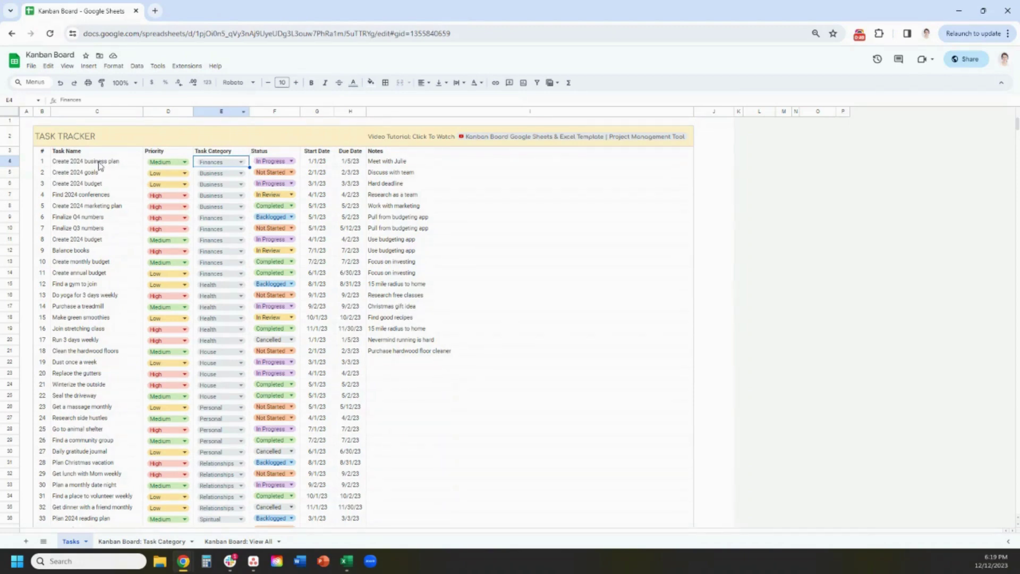
Step: Edit the validation rule behind E4's Task Category dropdown and add a new 'Item 1' entry
click(242, 164)
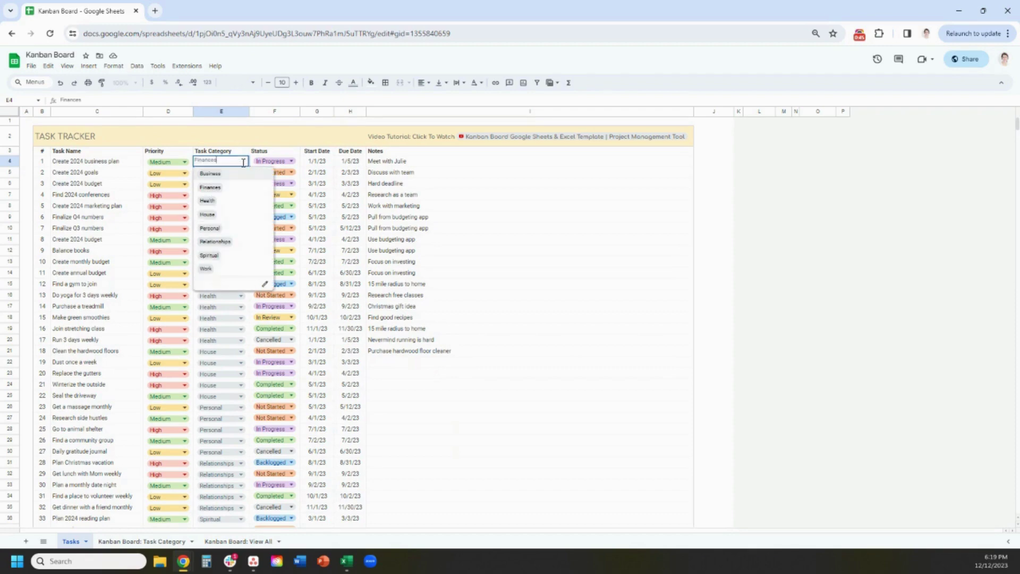
click(265, 287)
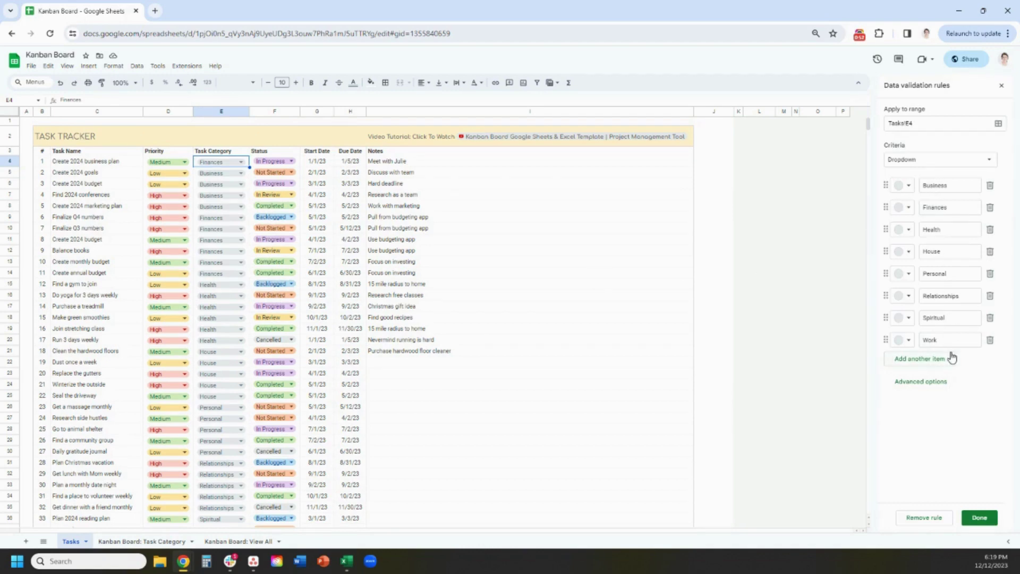
double_click(933, 184)
double_click(931, 208)
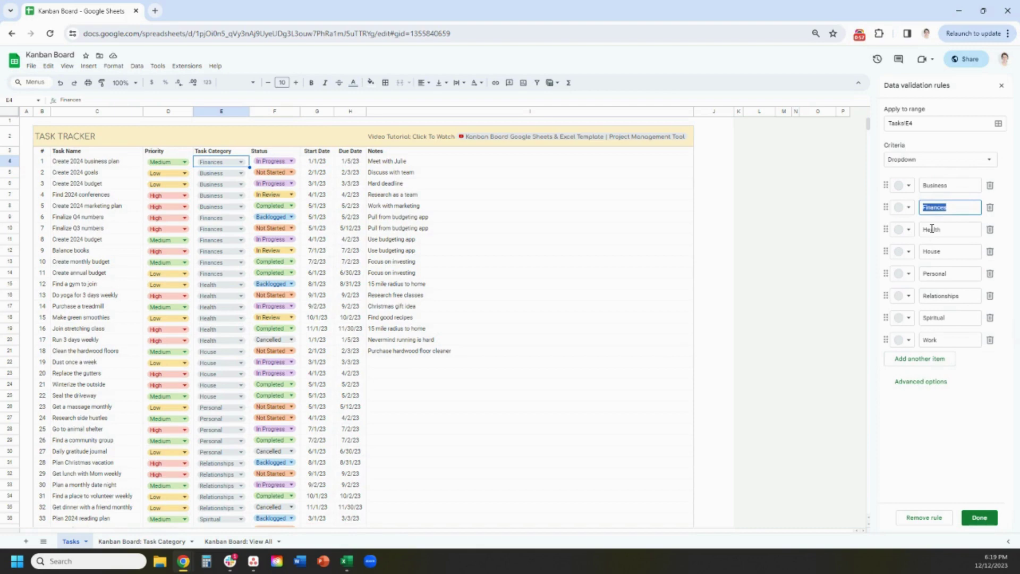
click(926, 361)
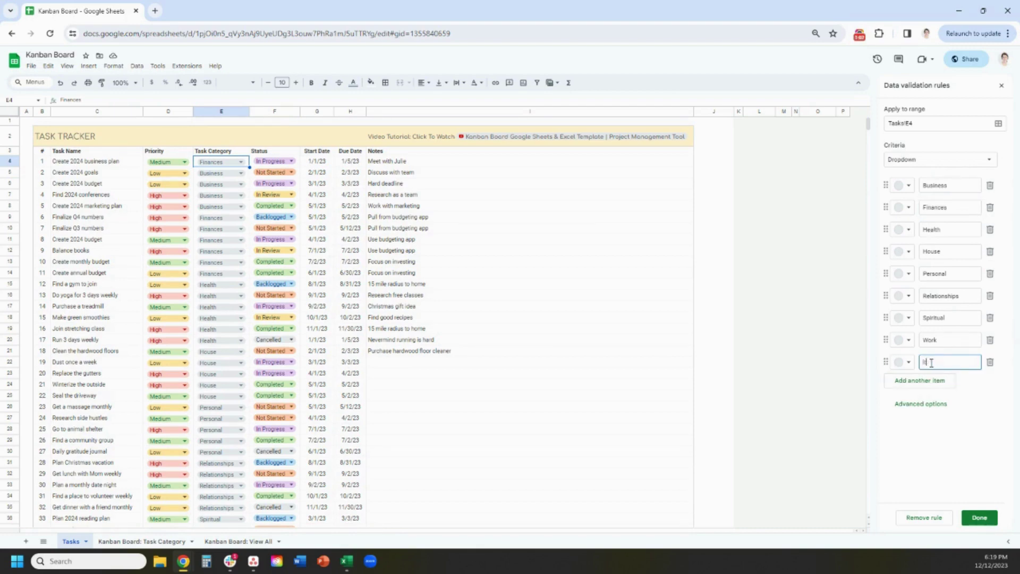
text(Item 1)
Step: Save the rule with Apply to all, then confirm E4 and E5 dropdowns list Item 1
click(982, 519)
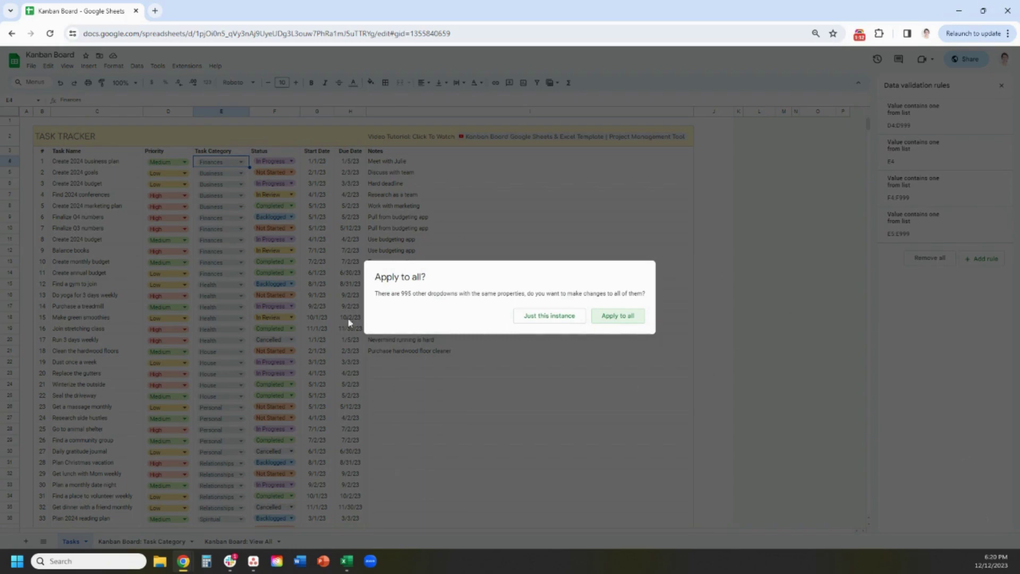
click(618, 317)
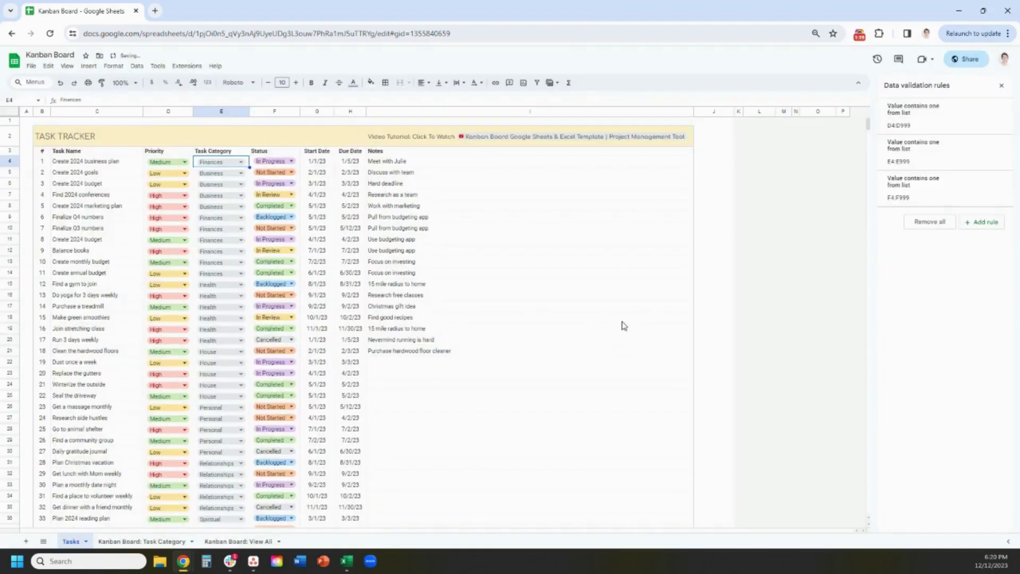
click(242, 162)
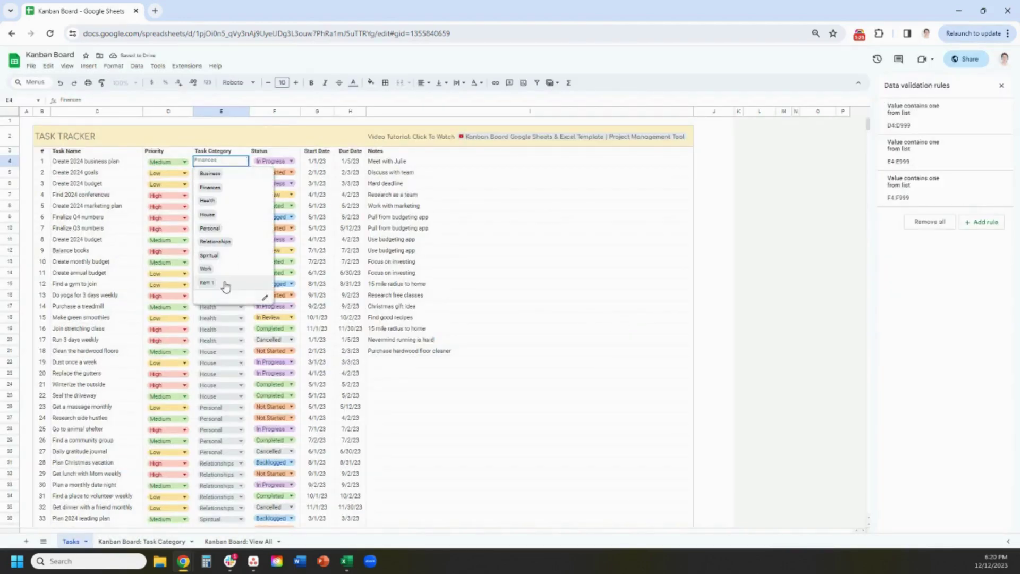
click(252, 162)
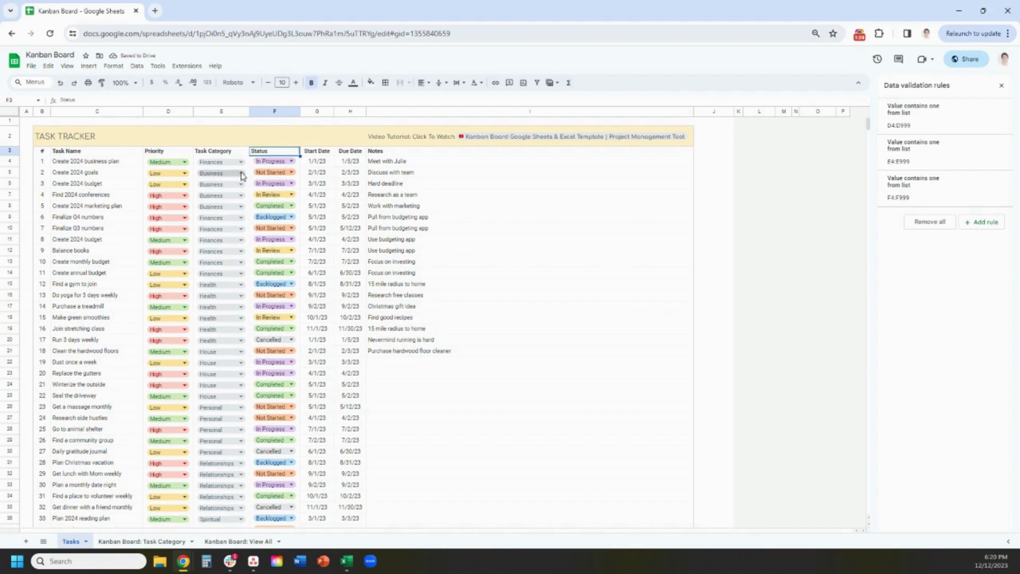
click(236, 174)
click(248, 162)
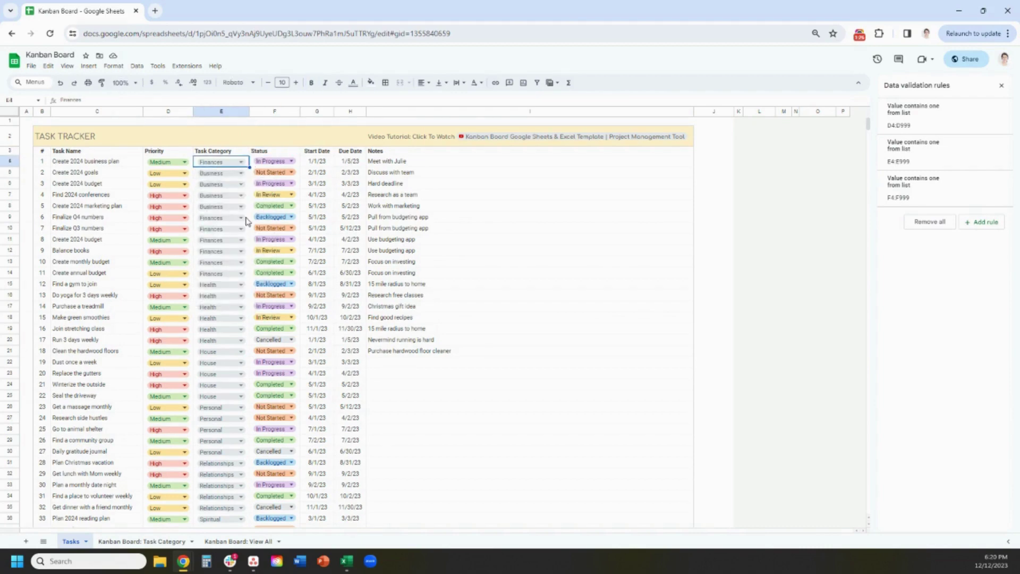
Step: On the Kanban Board: Task Category sheet, add 'Item 1' to G2's dropdown rule and close the panel
click(149, 543)
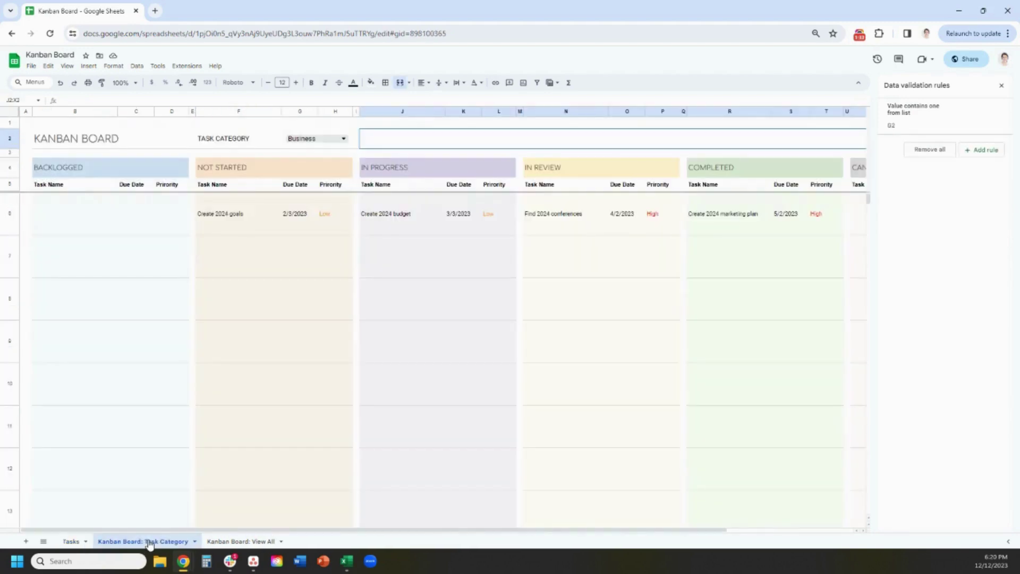
click(344, 140)
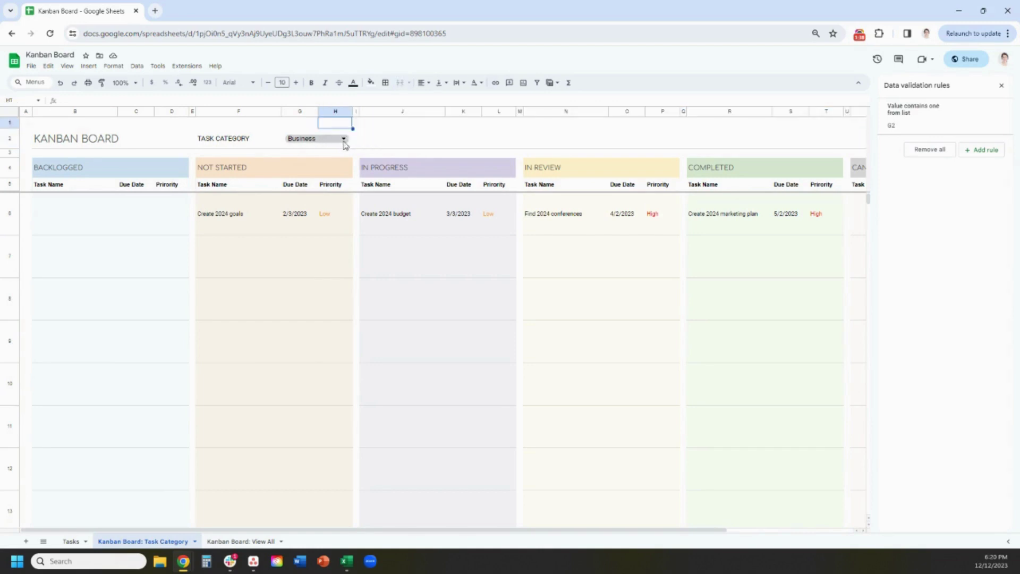
click(346, 143)
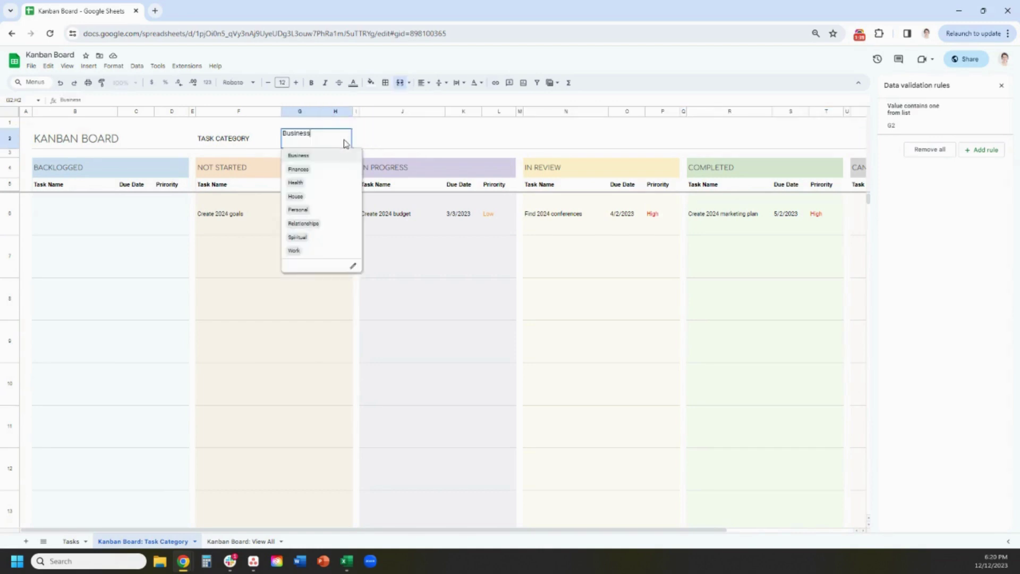
click(353, 266)
click(949, 360)
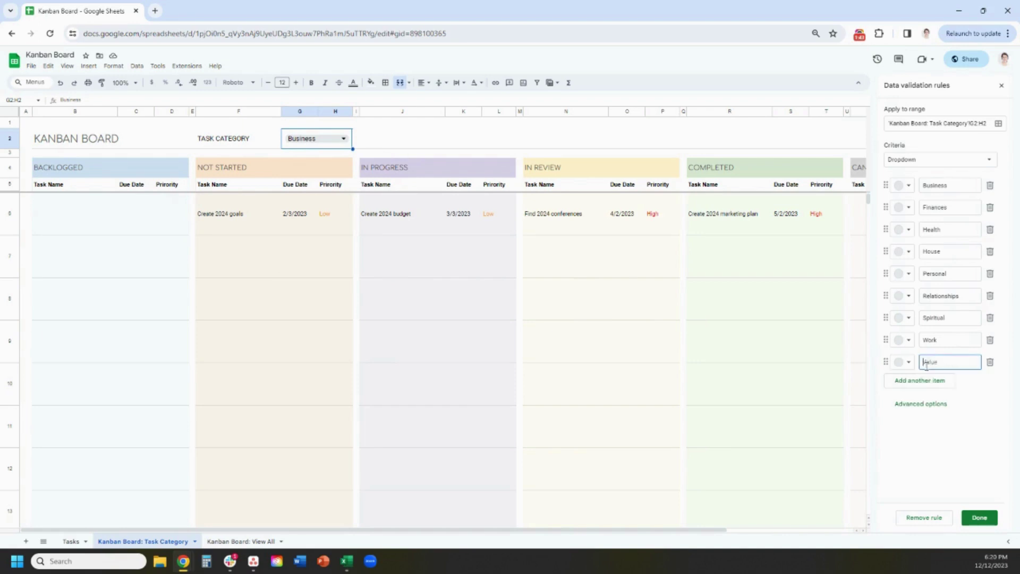
text(Item 1)
click(970, 523)
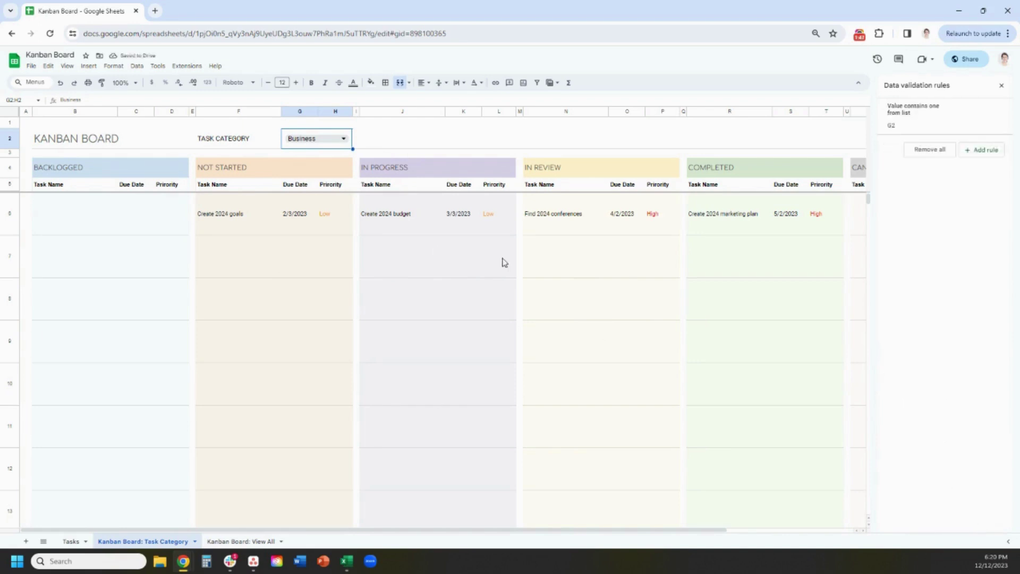
click(1001, 86)
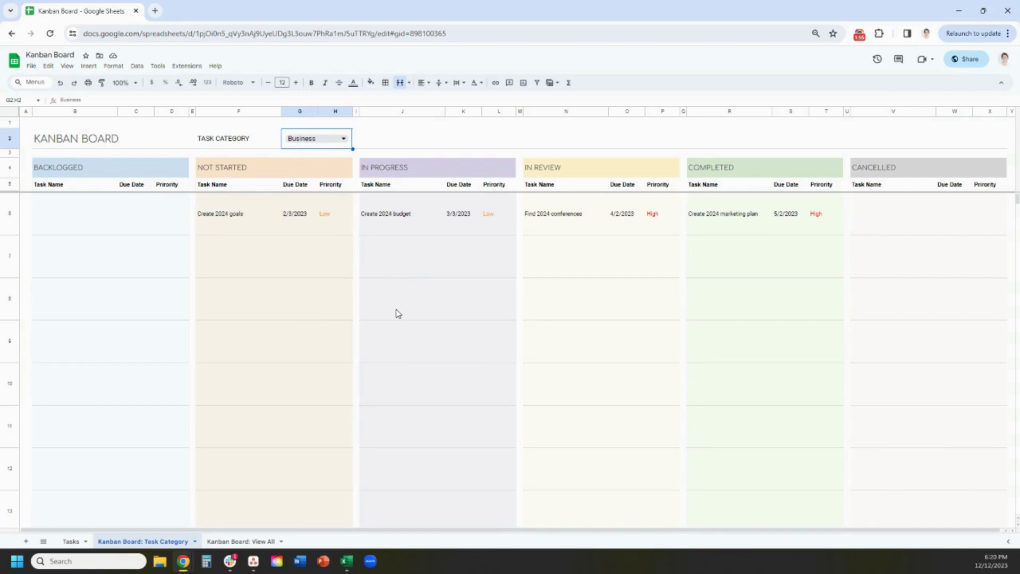
click(351, 507)
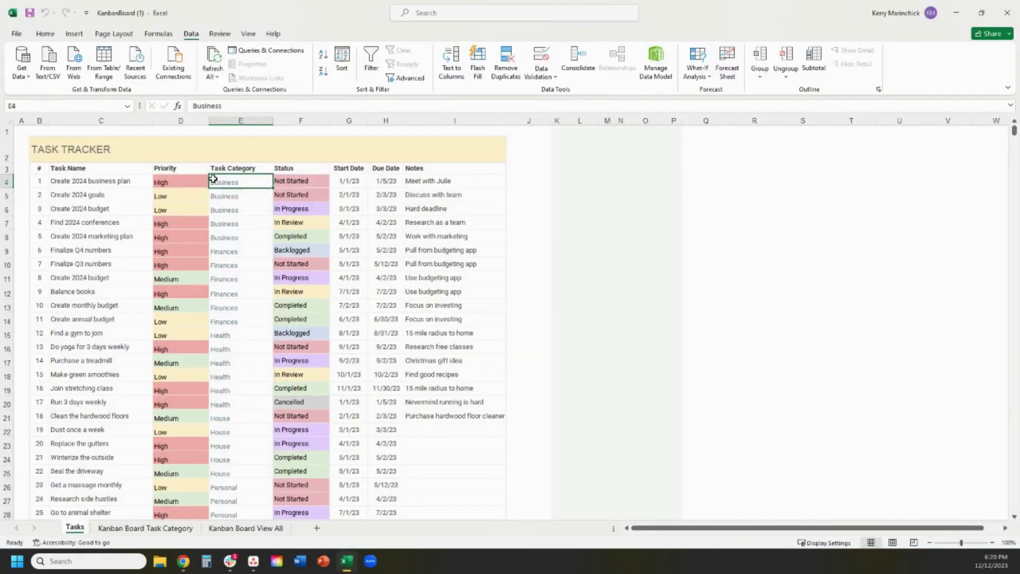
Step: Select Excel's Task Category cells from E4 down to row 128 on the Tasks sheet
click(248, 195)
click(248, 182)
drag(247, 183, 241, 488)
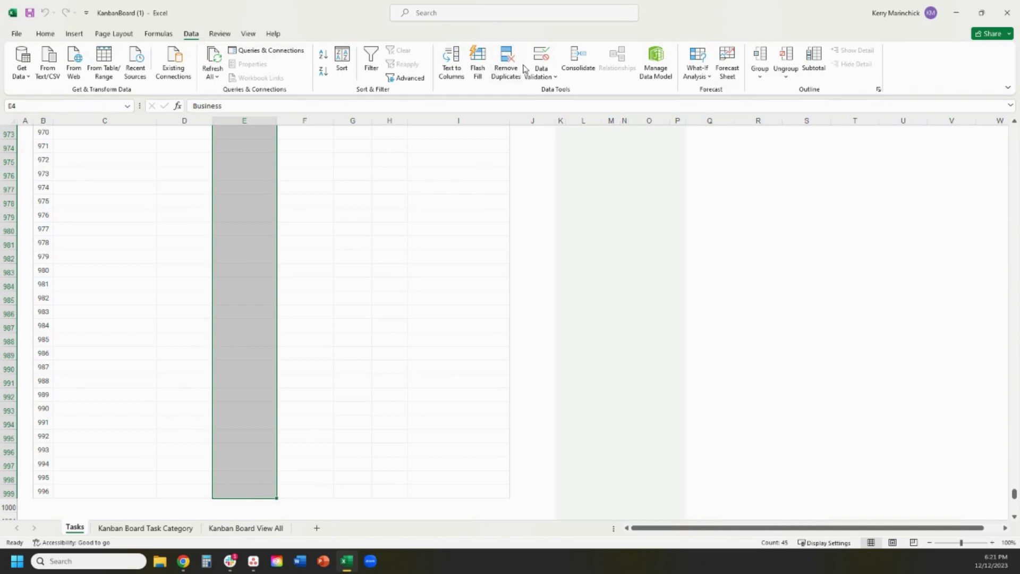
Step: In Data Validation, insert 'Item,' before Work in the Source list and confirm with OK
click(546, 65)
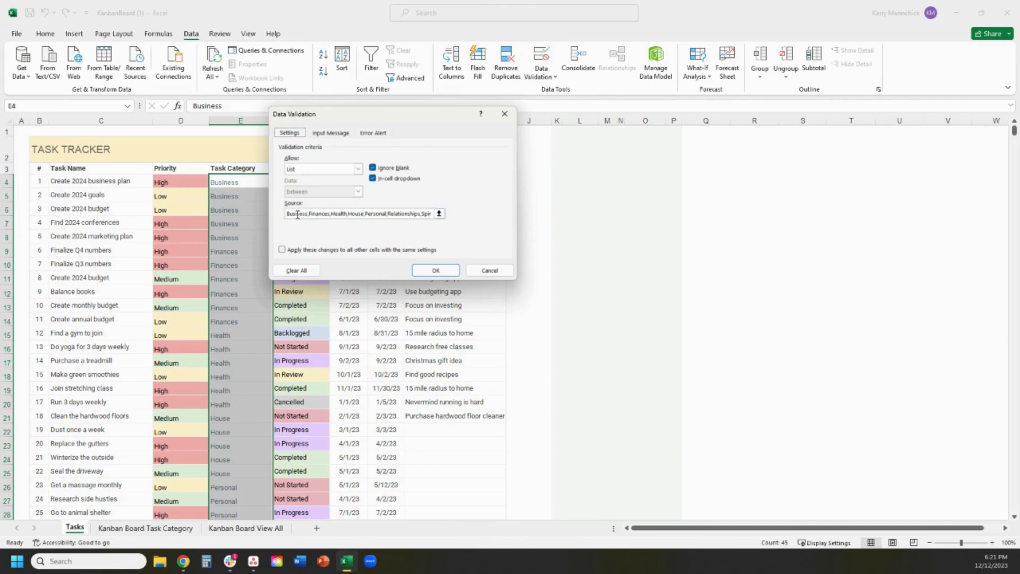
click(324, 214)
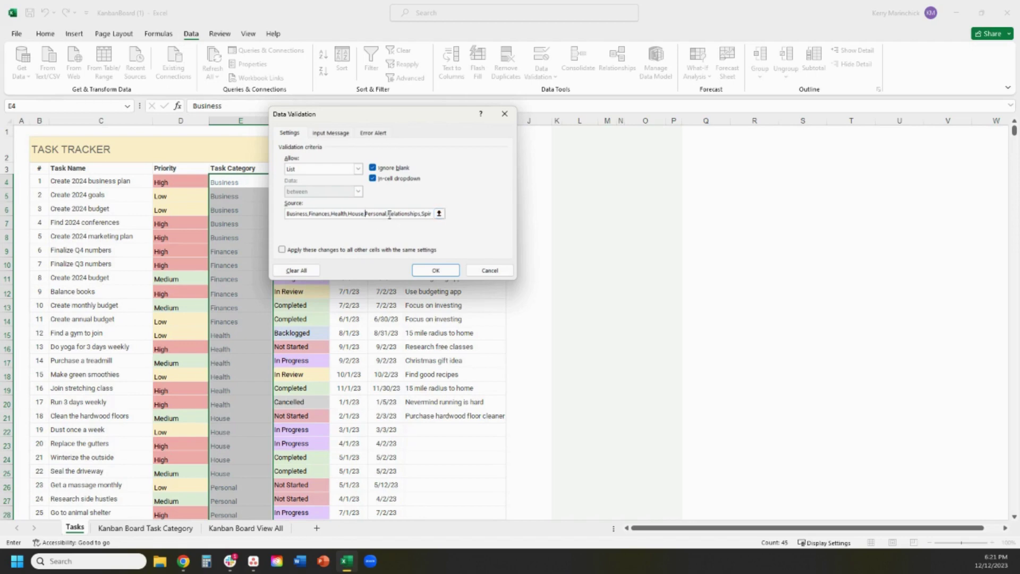
drag(387, 213, 433, 217)
click(431, 215)
text(Item,)
key(BackSpace)
click(325, 214)
click(435, 270)
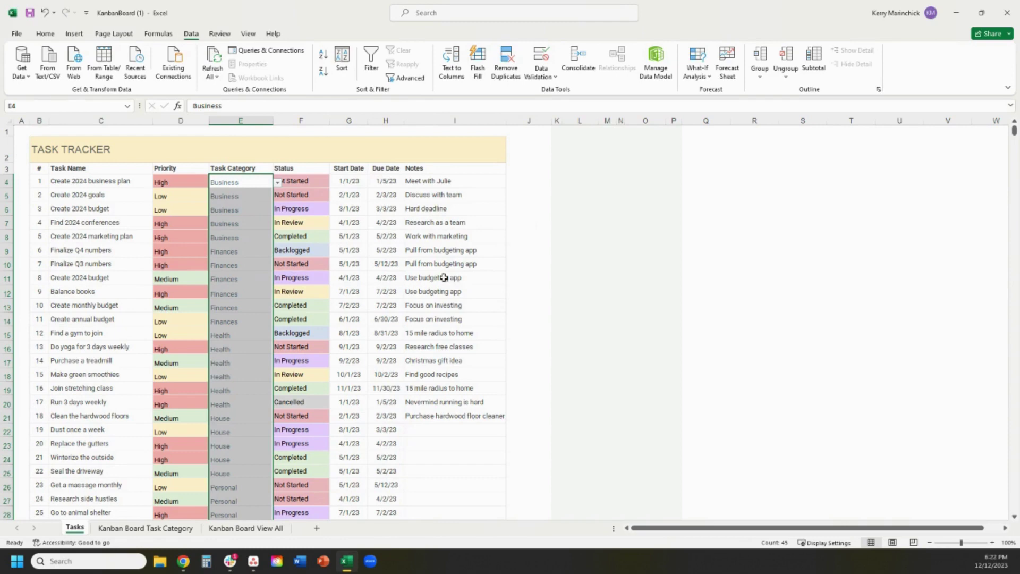
Step: Check that the E6 and E5 dropdowns now offer Item, leaving Business unchanged
click(247, 212)
click(277, 210)
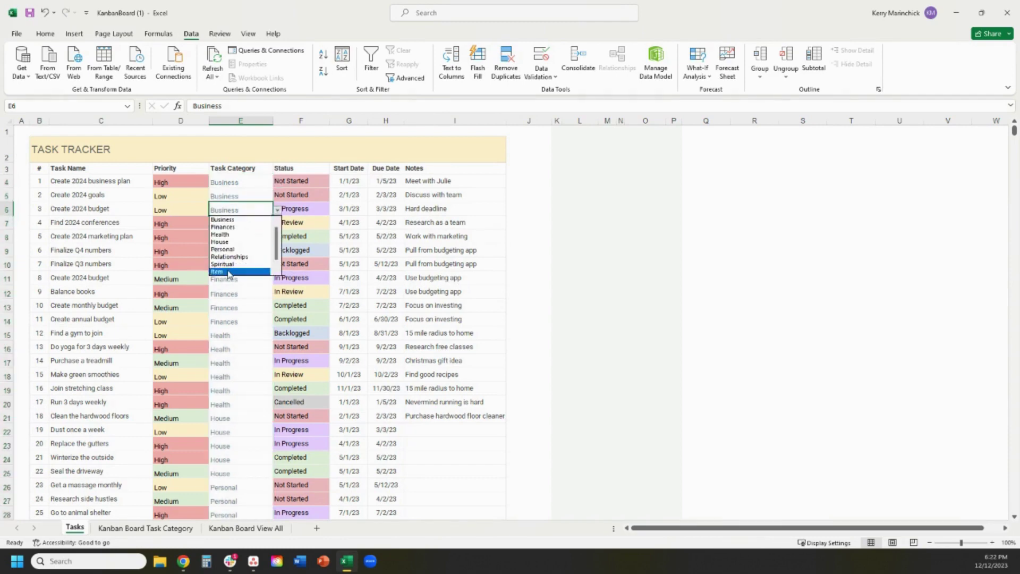
click(242, 196)
click(277, 196)
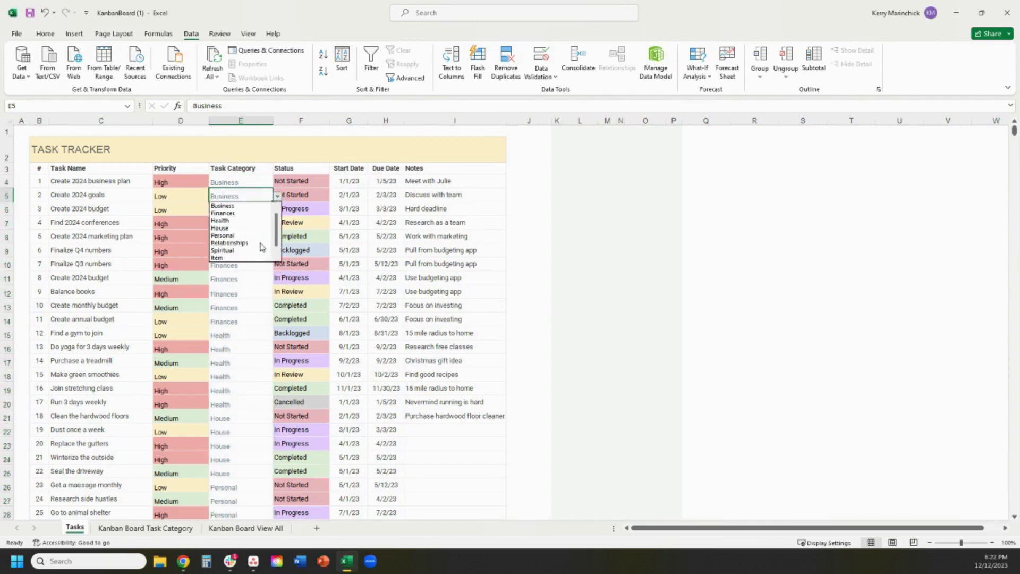
click(244, 291)
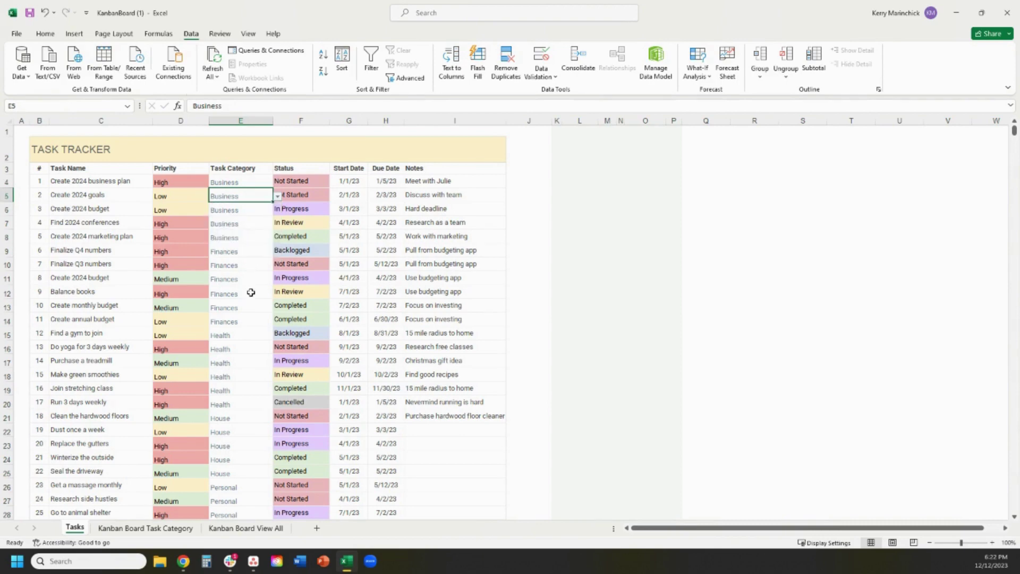
Step: On the Kanban Board Task Category sheet, insert 'Item,' into G2's validation Source and verify the dropdown
click(162, 529)
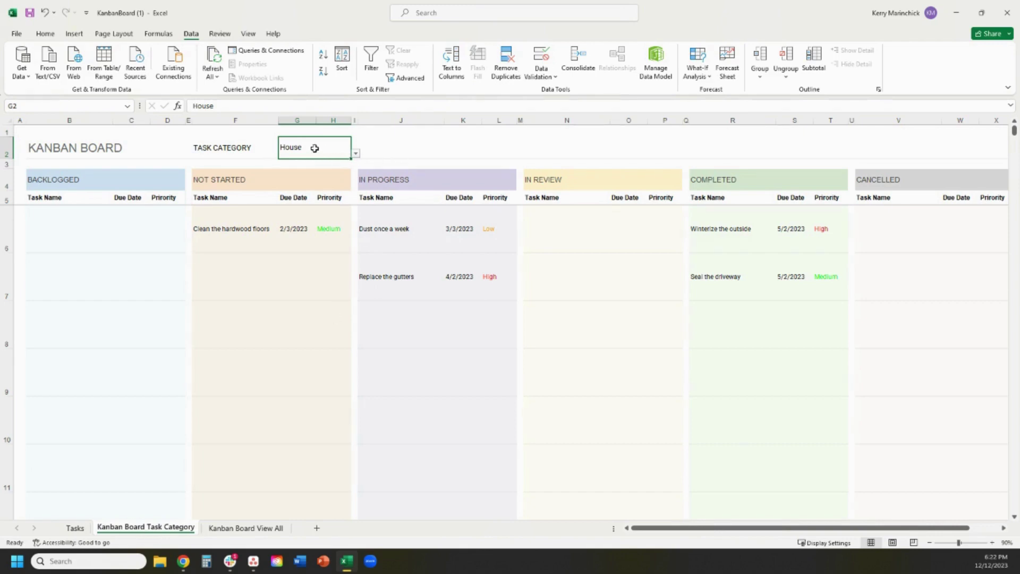
click(356, 154)
click(356, 156)
click(541, 59)
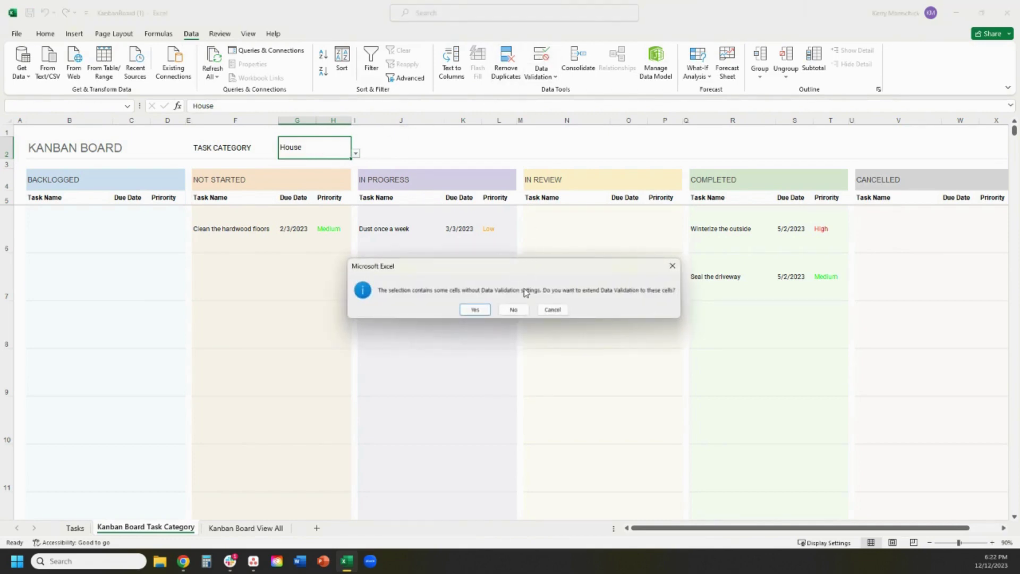
click(475, 310)
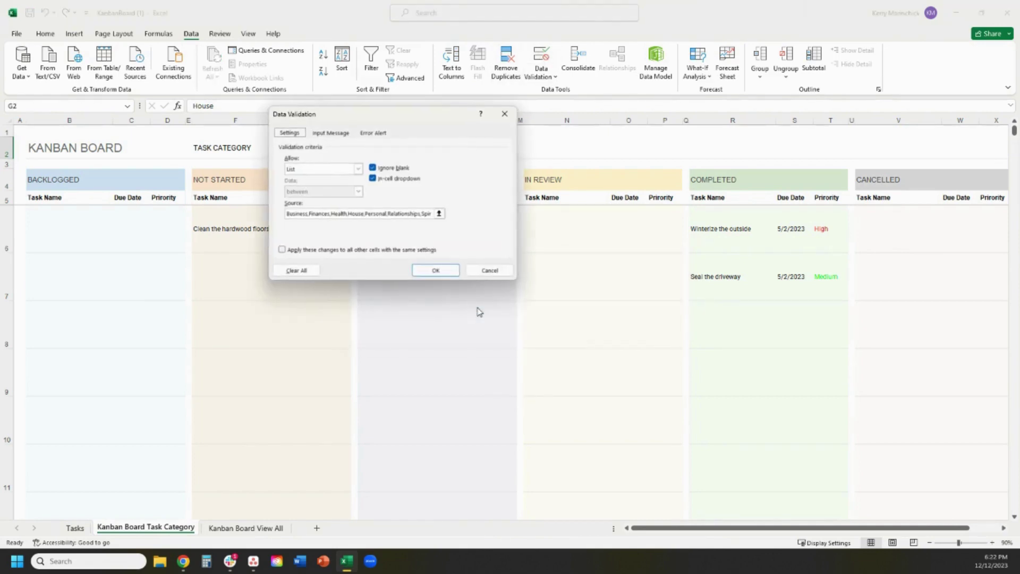
click(423, 215)
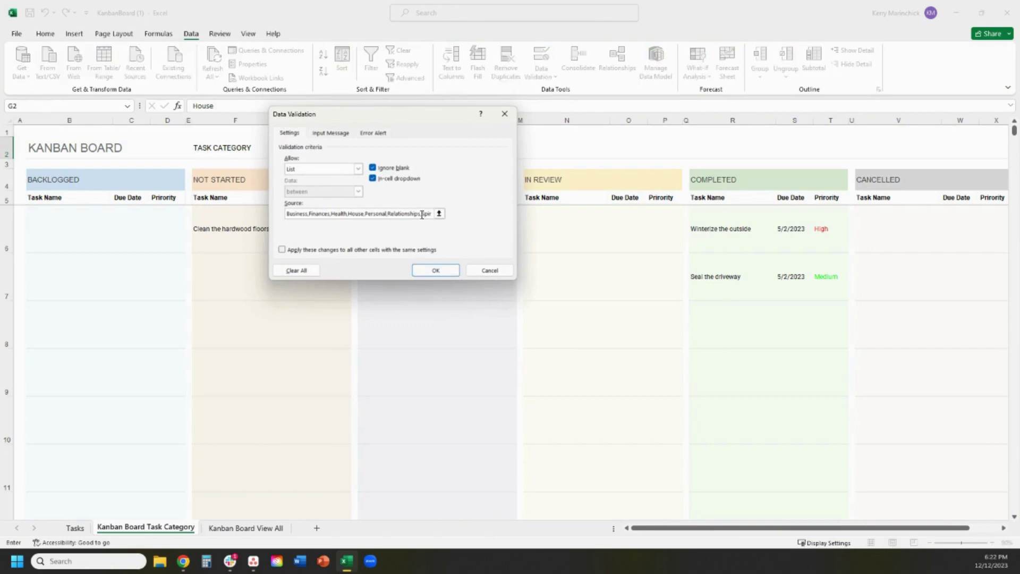
text(Item,)
click(436, 271)
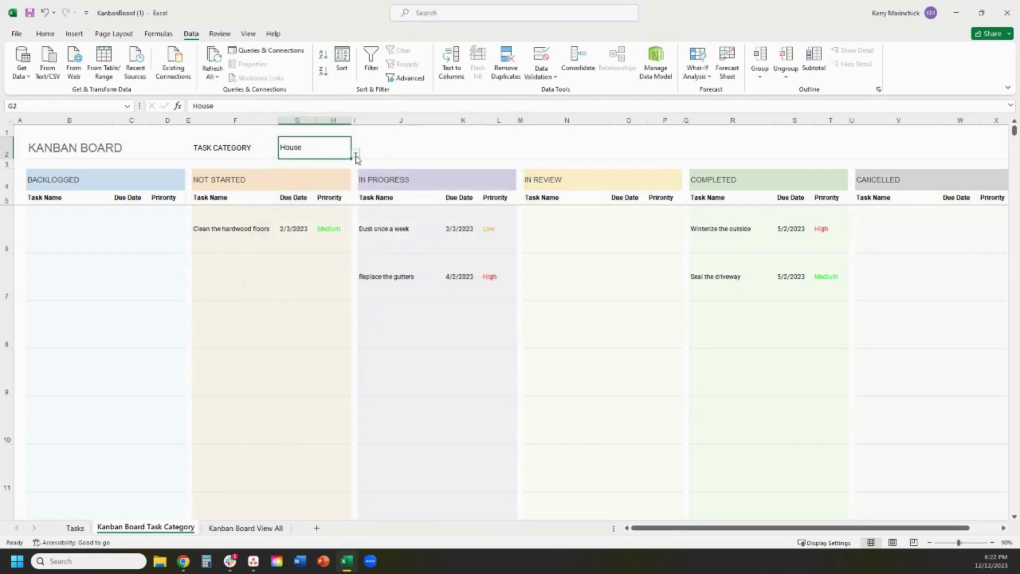
click(356, 155)
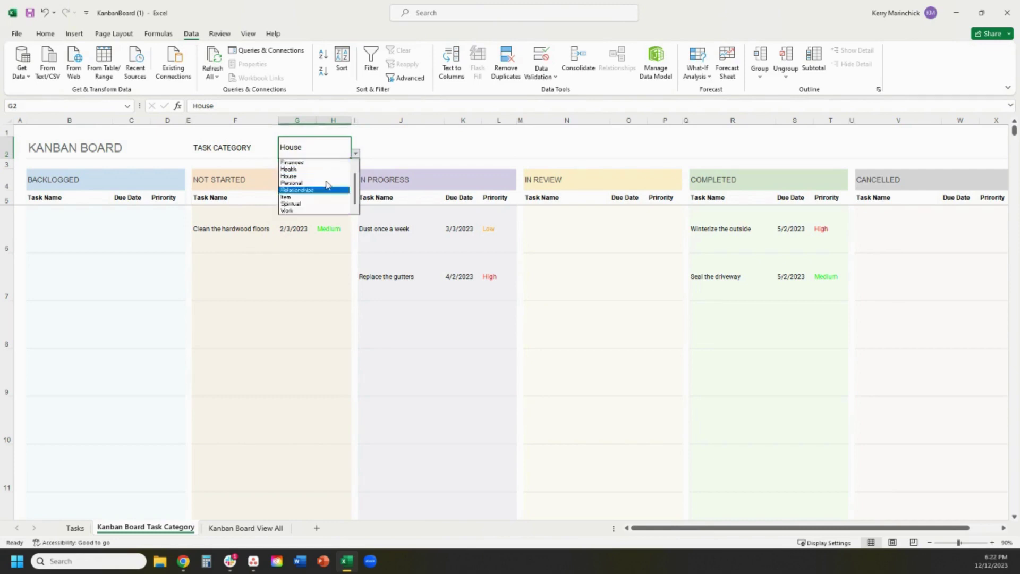
click(356, 154)
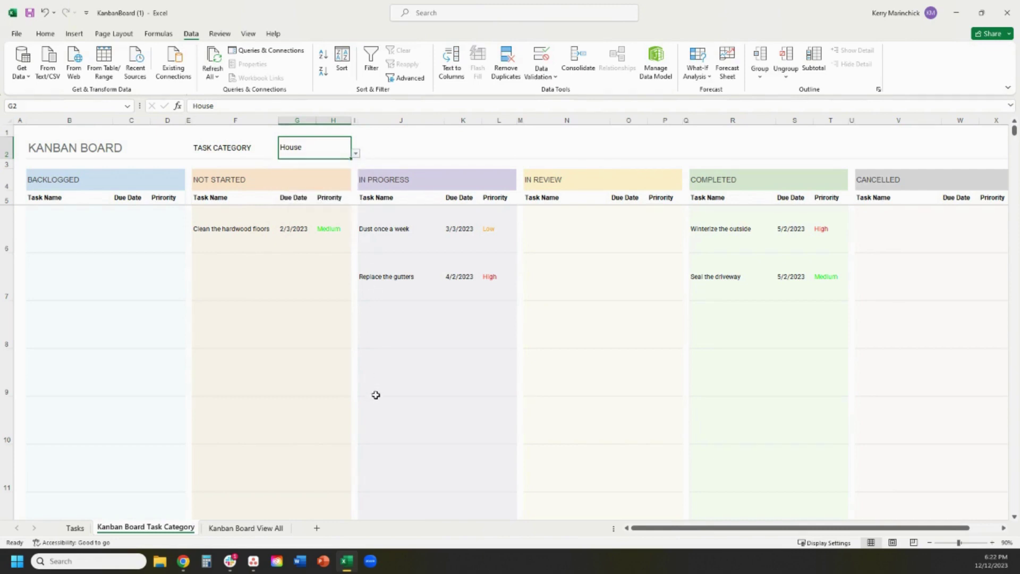
Step: Minimize Excel to bring the Google Sheets Kanban Board back on screen
click(956, 12)
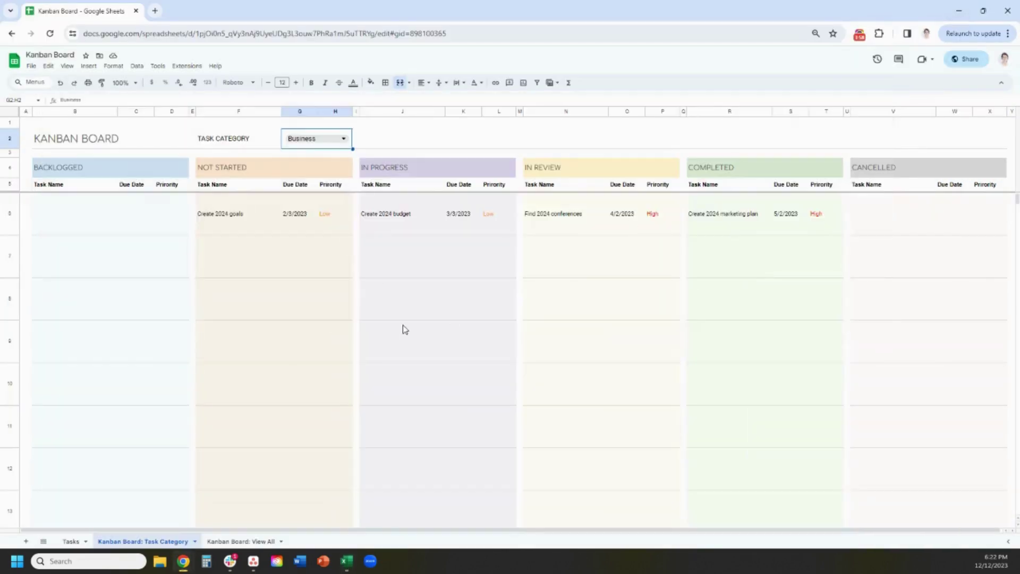